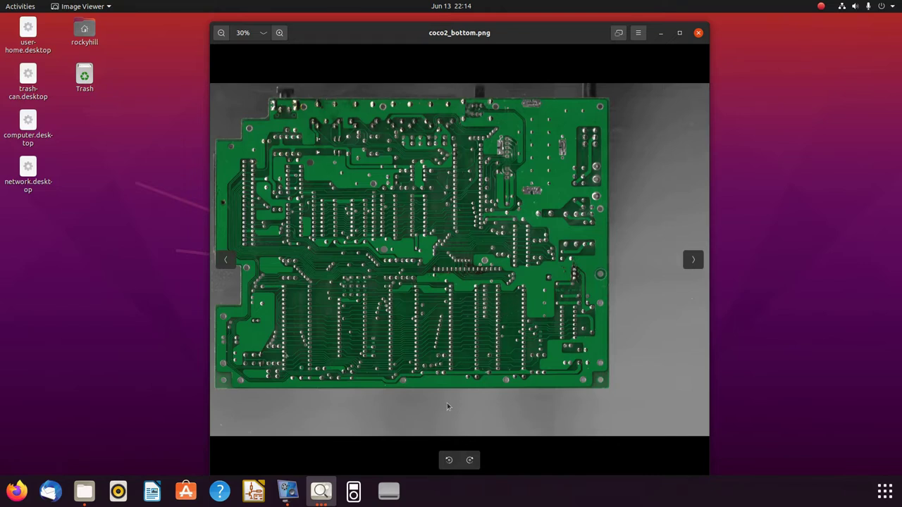
Switch Image Viewer from the original coco2_bottom.png to the trimmed coco2_bottom_trimmed.png window
click(323, 501)
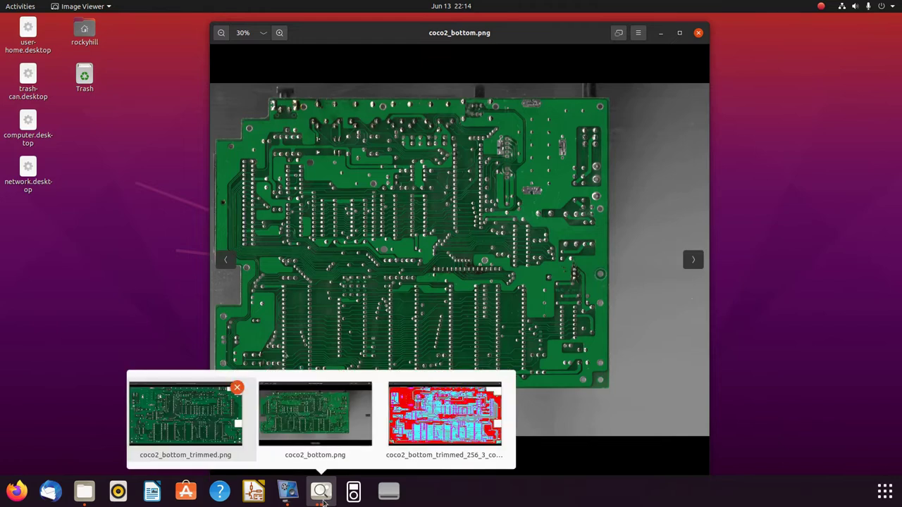
click(329, 432)
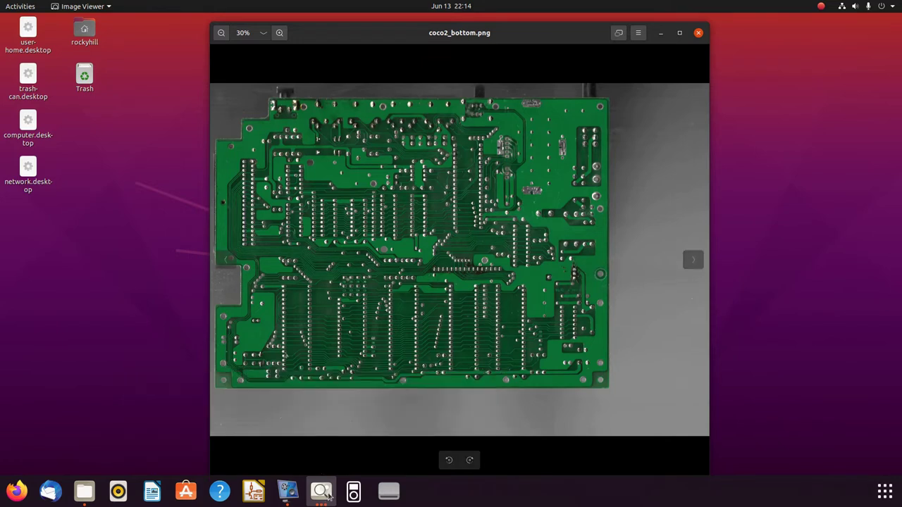
click(320, 491)
click(318, 420)
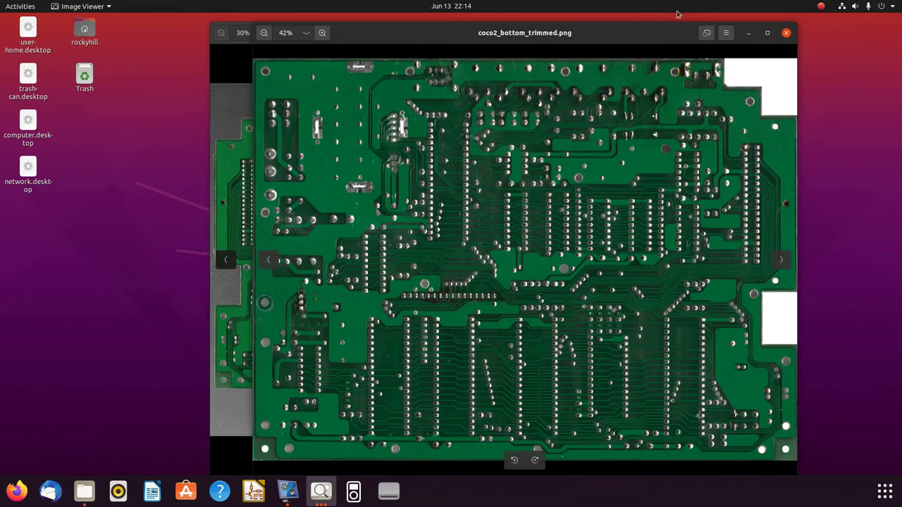
Shift the coco2_bottom_trimmed.png window to expose the original scan behind it, then list the open image windows
drag(666, 41, 600, 28)
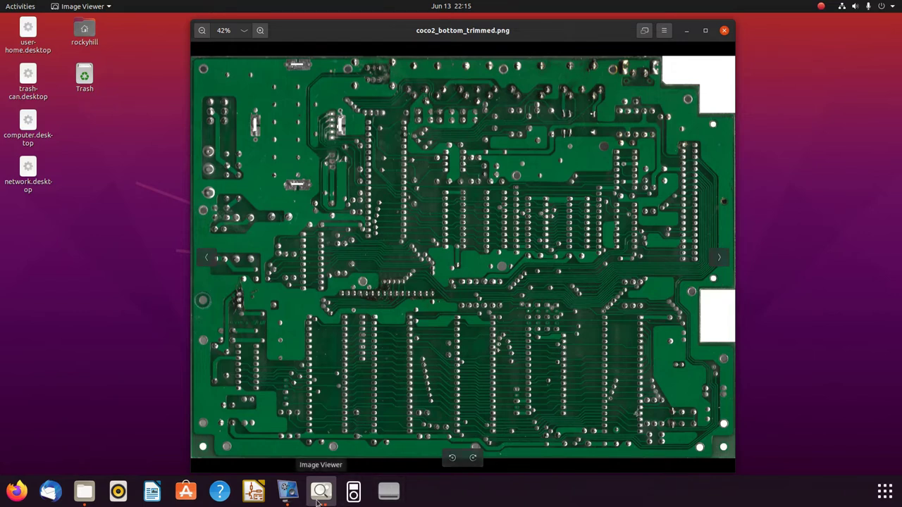
click(316, 494)
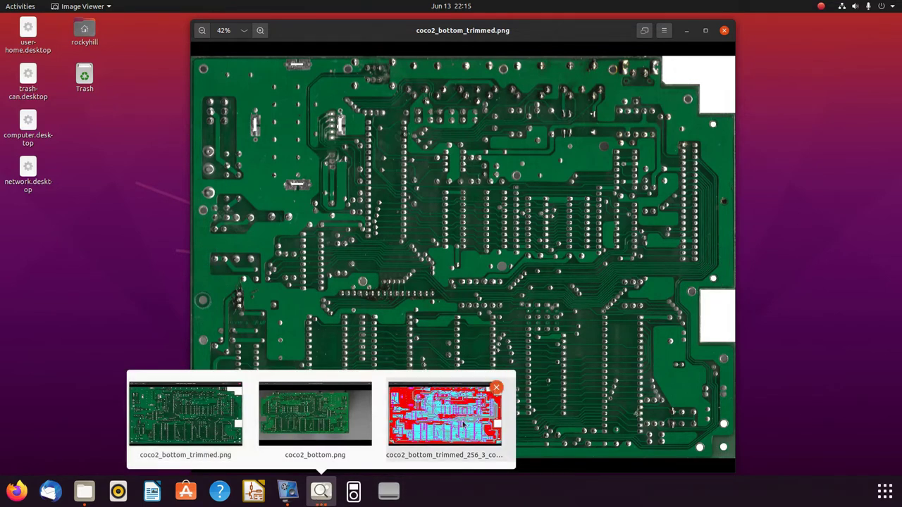
Raise coco2_bottom_trimmed_256_3_color_kicad.png to the front of Image Viewer
click(445, 415)
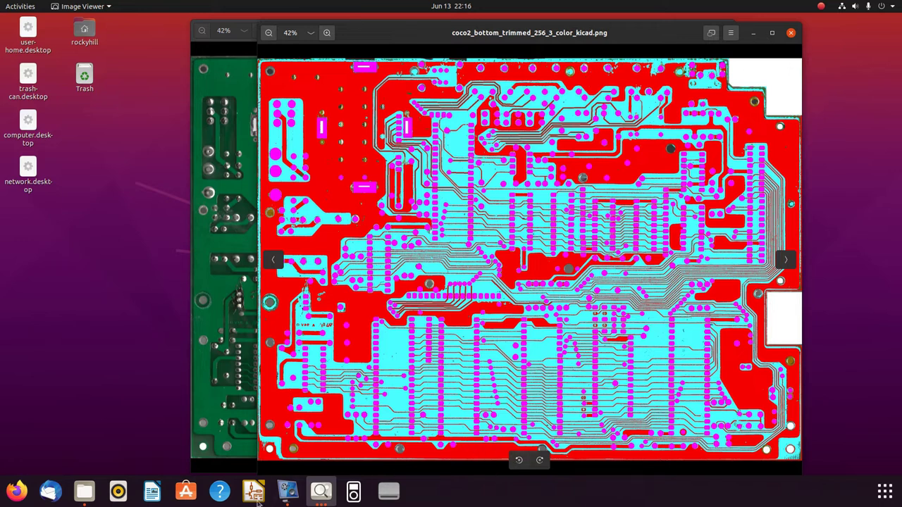
click(98, 487)
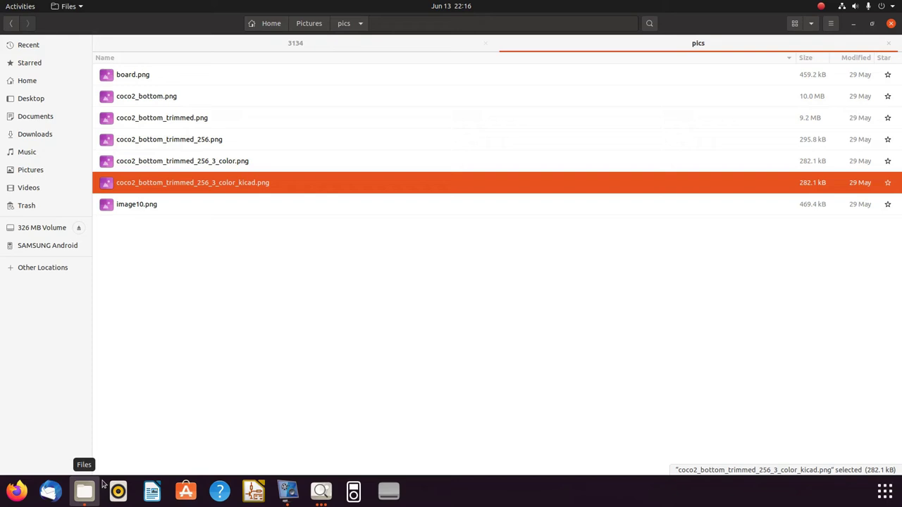
right_click(230, 189)
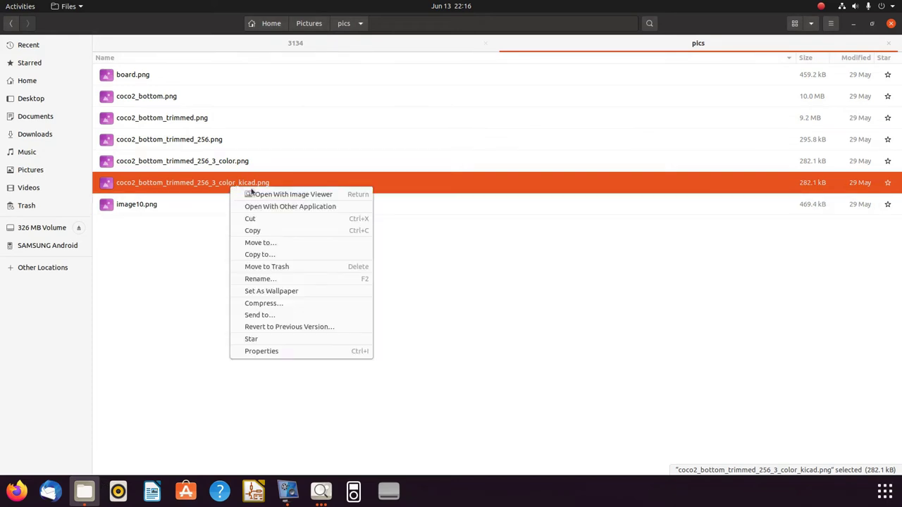
click(273, 206)
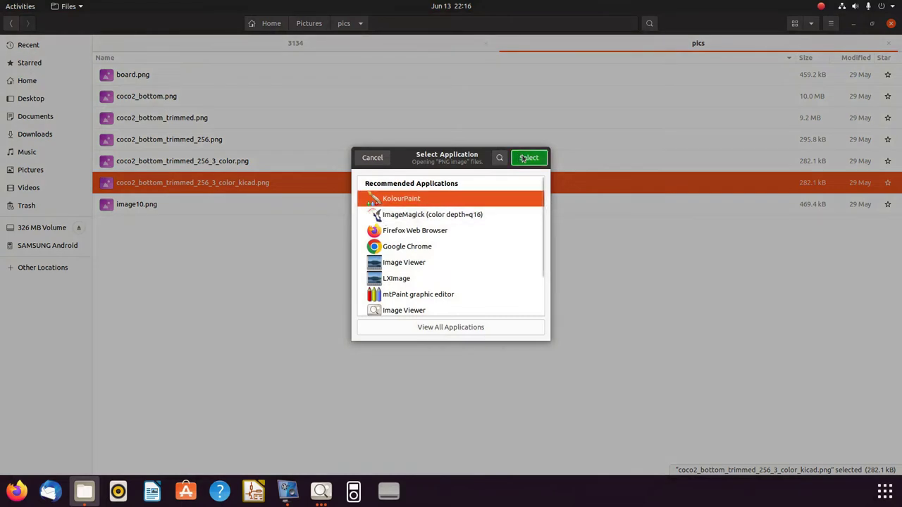
click(523, 158)
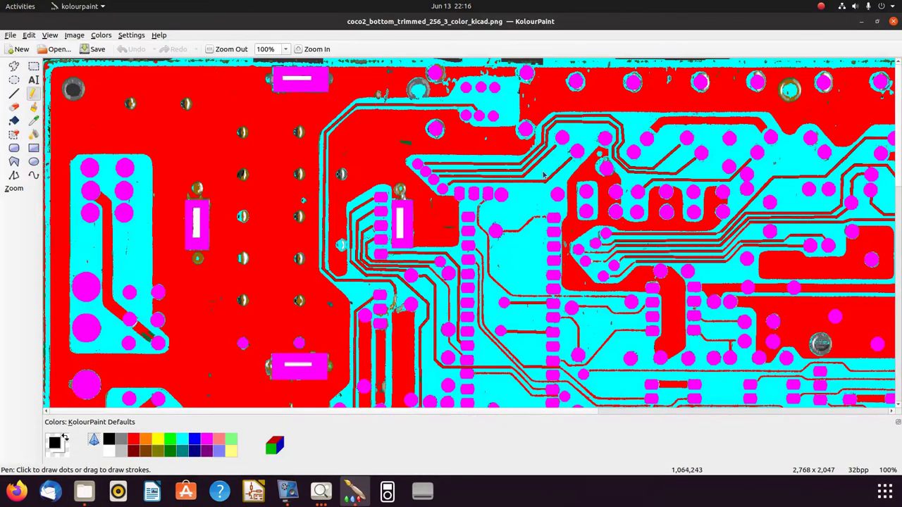
scroll(433, 320, down, 10)
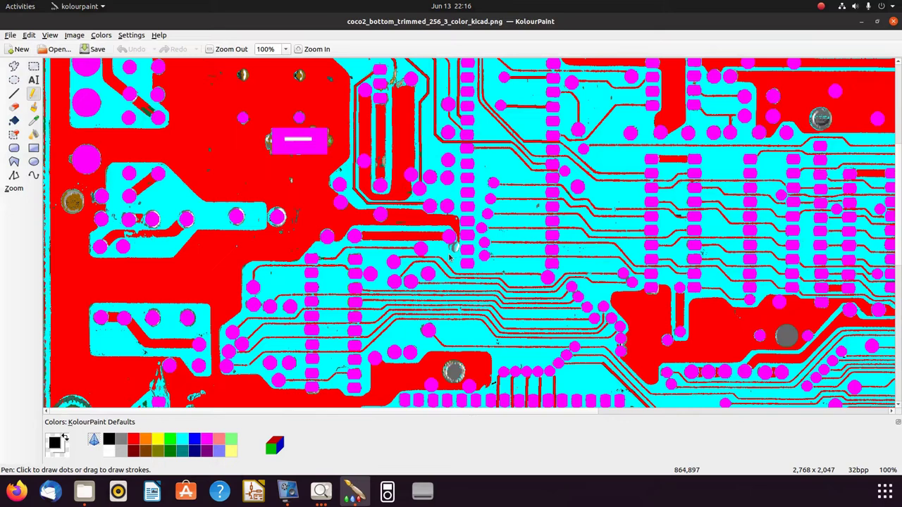
scroll(449, 259, down, 6)
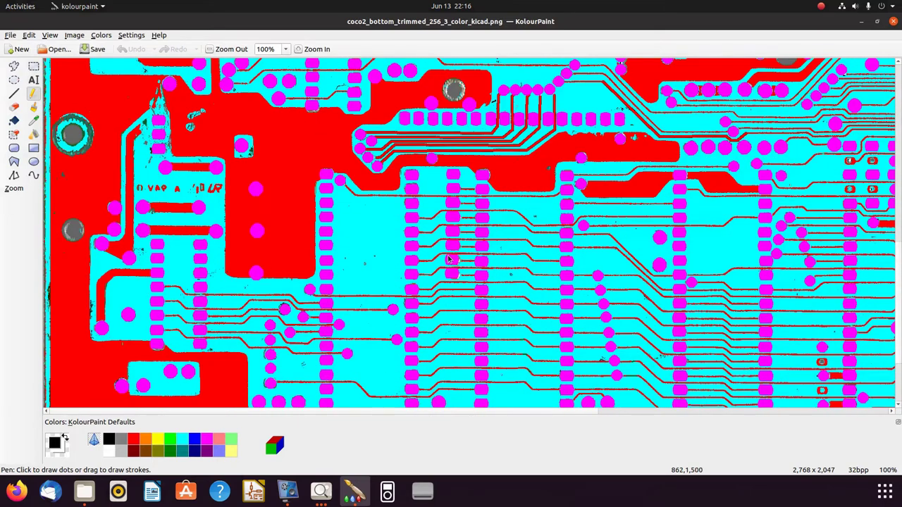
scroll(449, 258, up, 12)
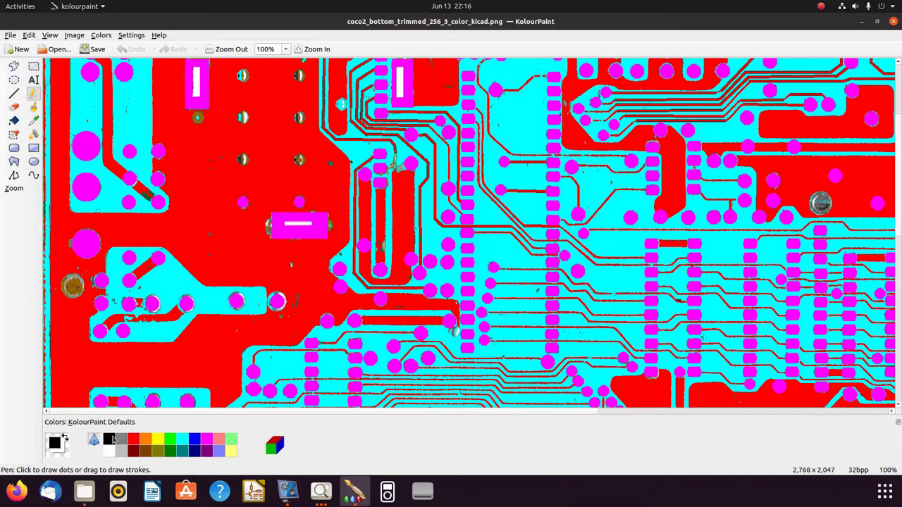
click(13, 121)
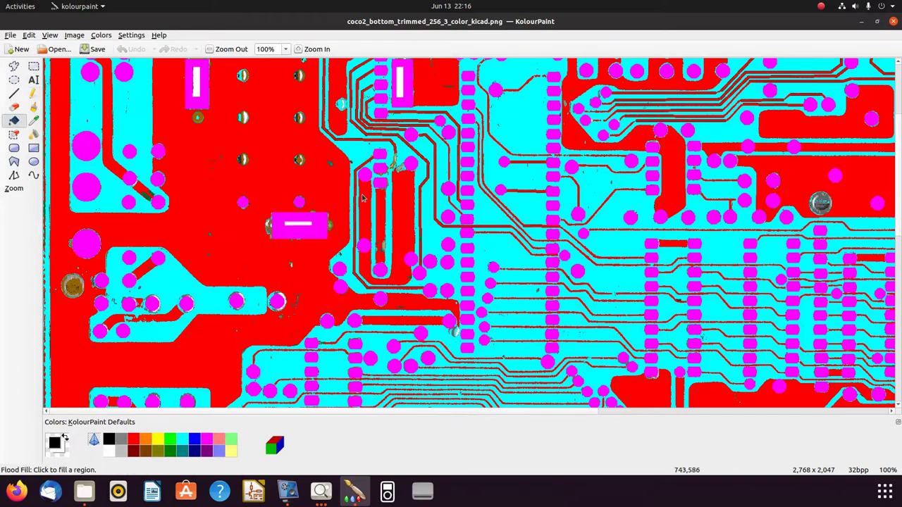
click(320, 195)
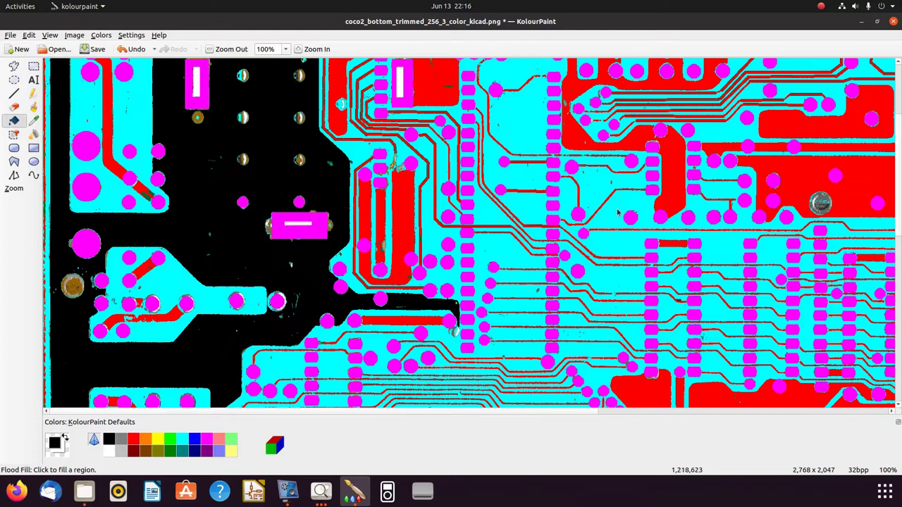
click(493, 176)
click(219, 451)
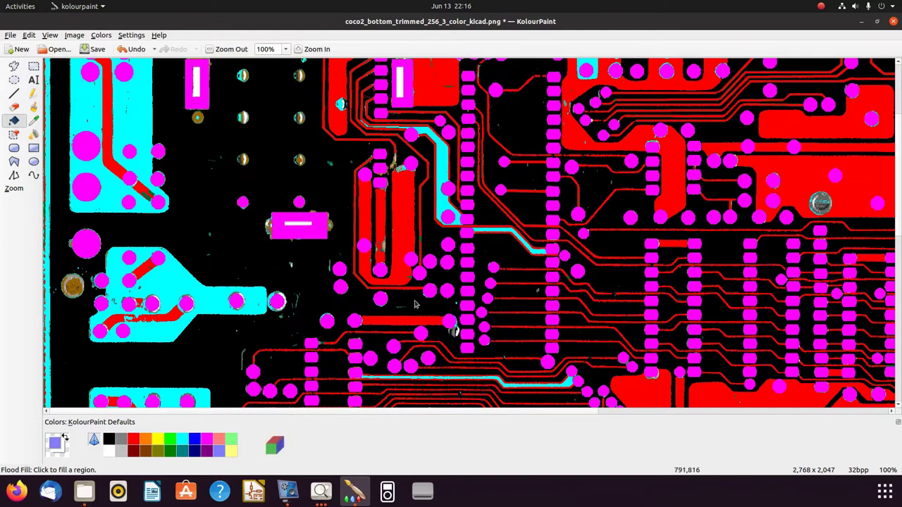
click(429, 291)
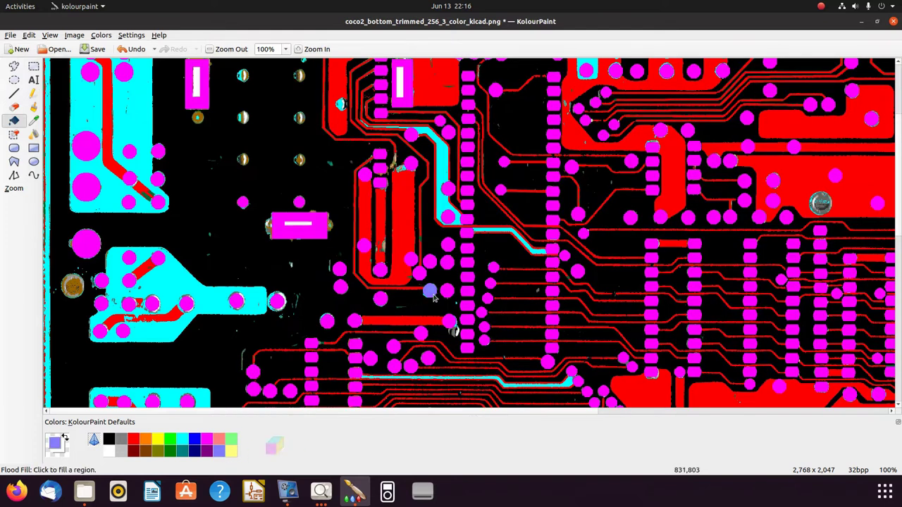
click(893, 21)
click(541, 265)
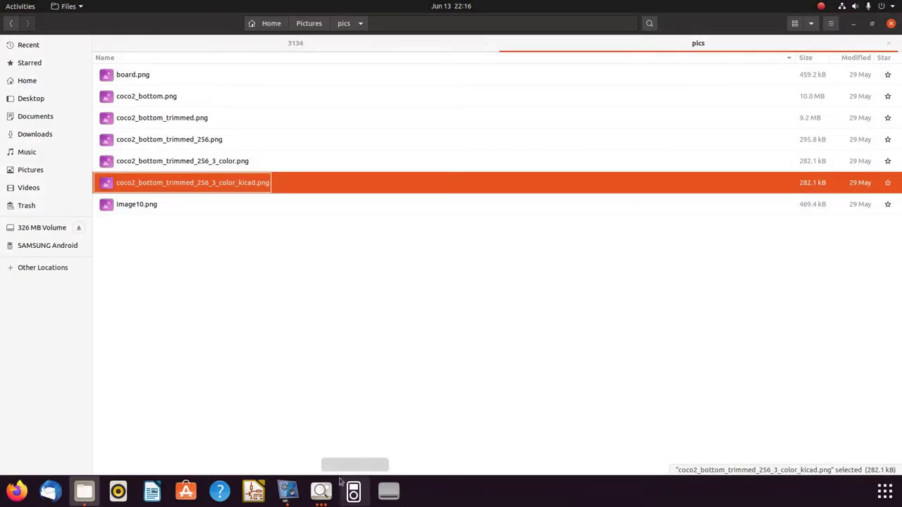
Launch KiCad with the coco2 project and open coco2.sch in Eeschema, closing the unused bitmap converter
click(256, 493)
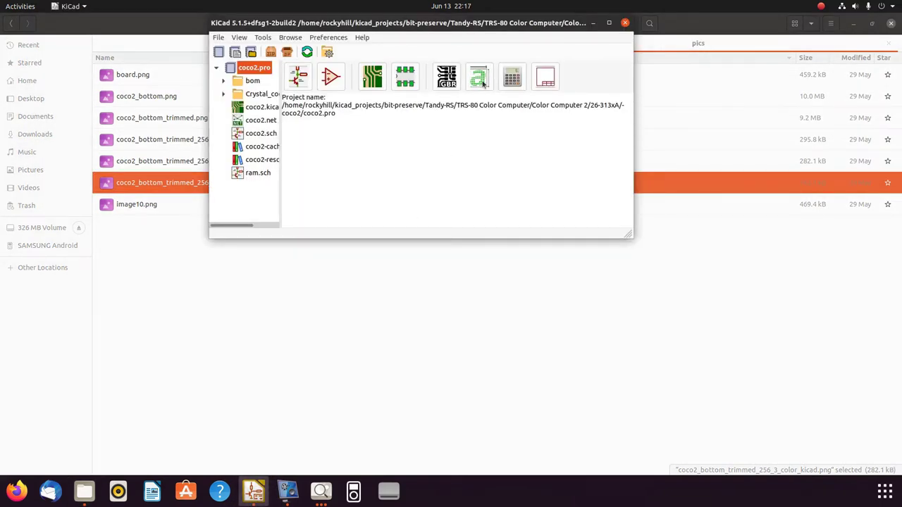
click(482, 82)
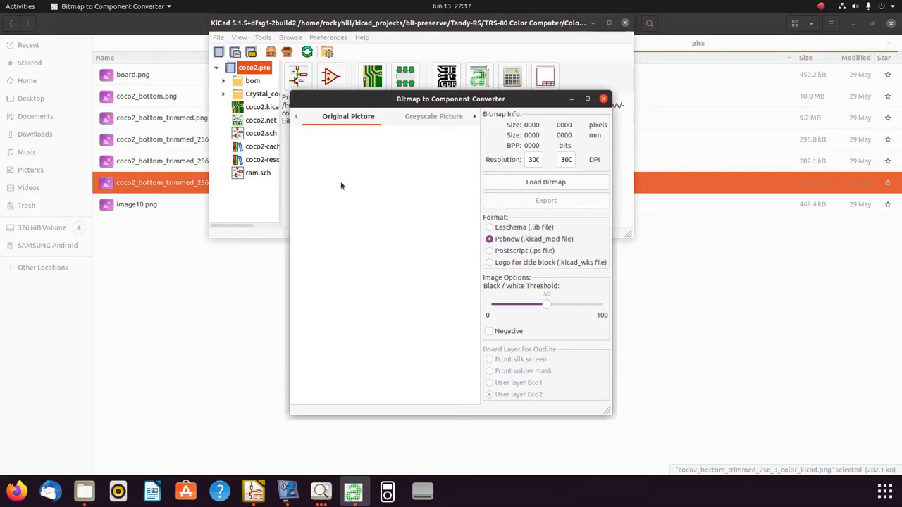
click(603, 98)
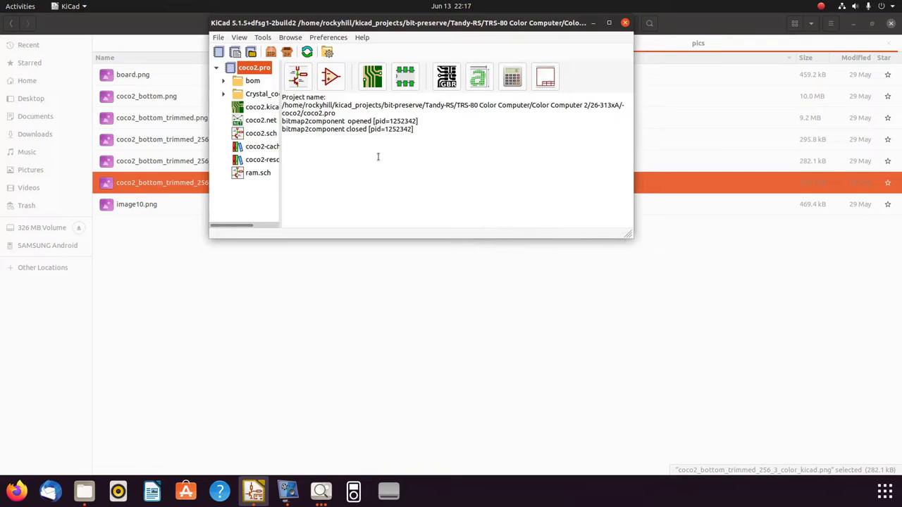
click(297, 76)
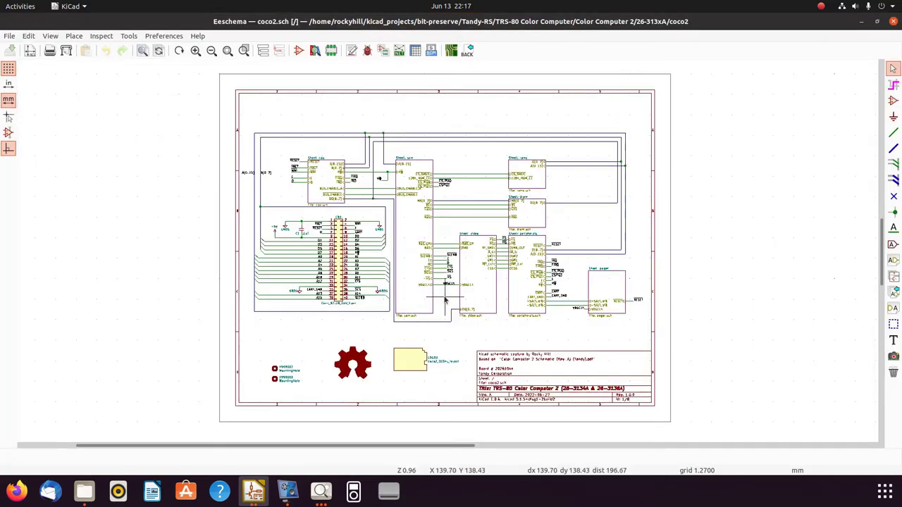
Zoom around the coco2 top-level schematic and enter the peripherals sub-sheet
scroll(462, 280, up, 1)
scroll(448, 254, up, 2)
scroll(447, 254, down, 2)
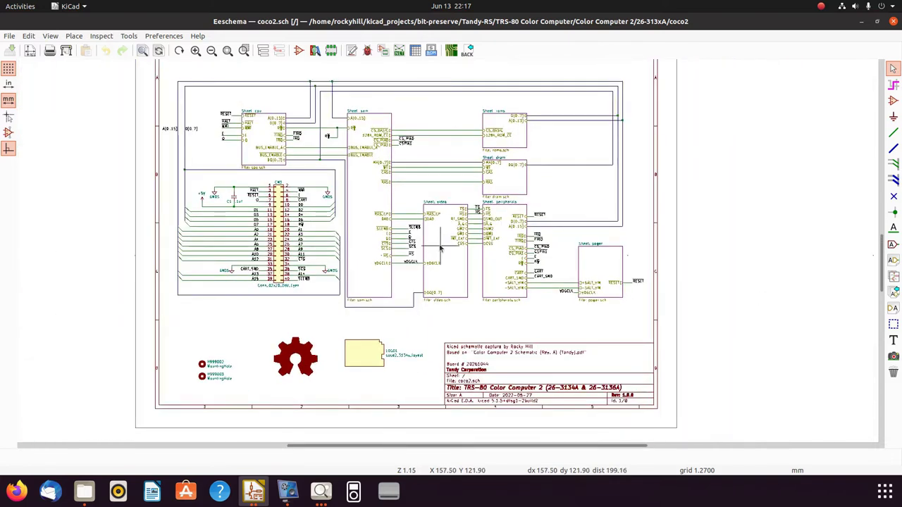
scroll(443, 248, up, 3)
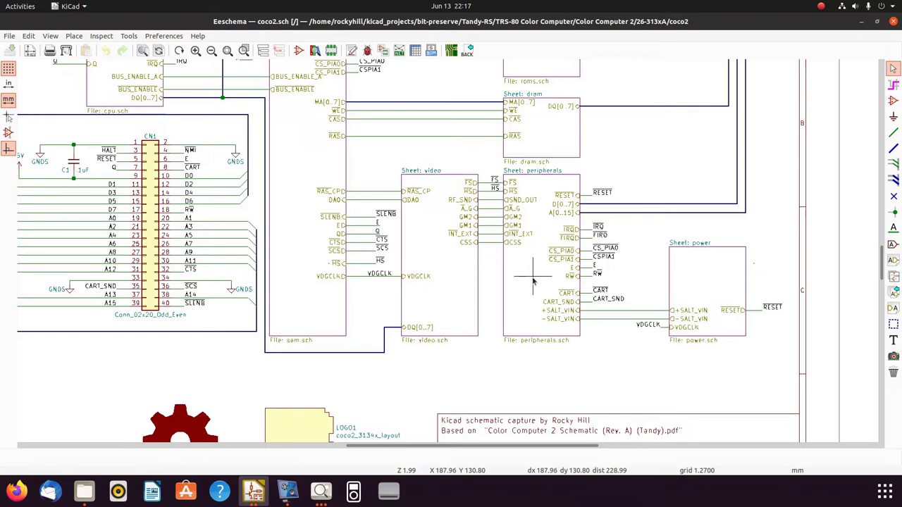
double_click(533, 281)
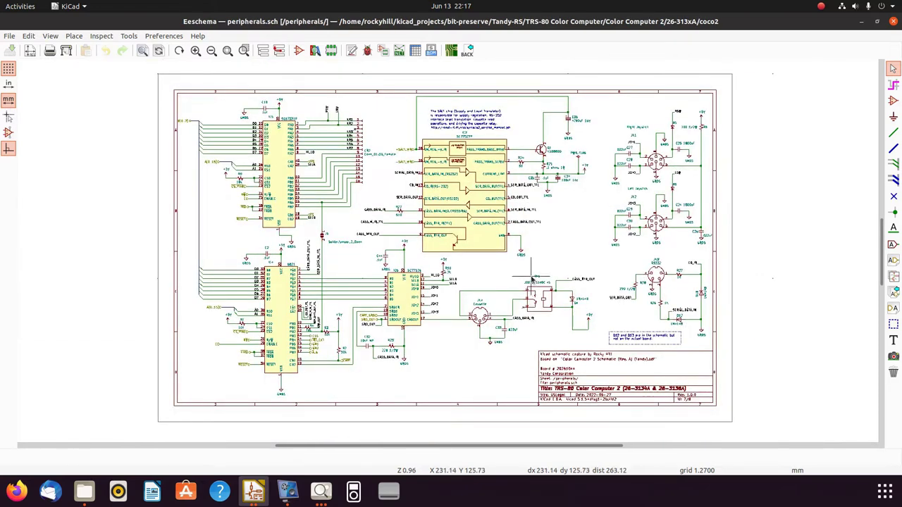
Inspect the peripherals sheet, fit it to the view, and return to the top-level schematic
scroll(640, 228, up, 2)
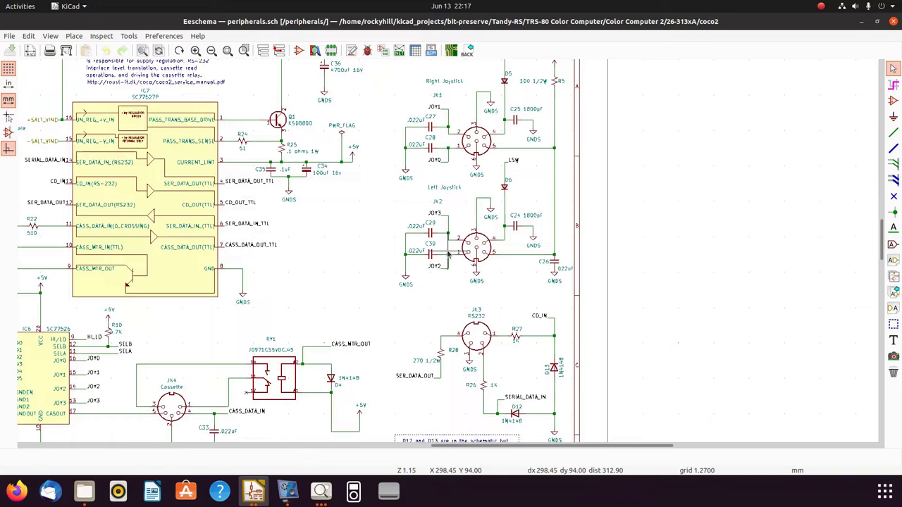
scroll(448, 257, up, 4)
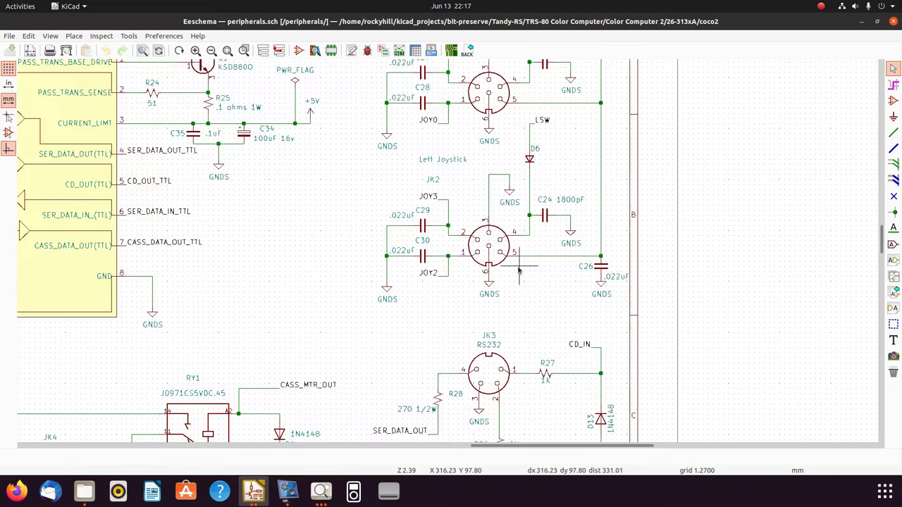
scroll(519, 270, down, 4)
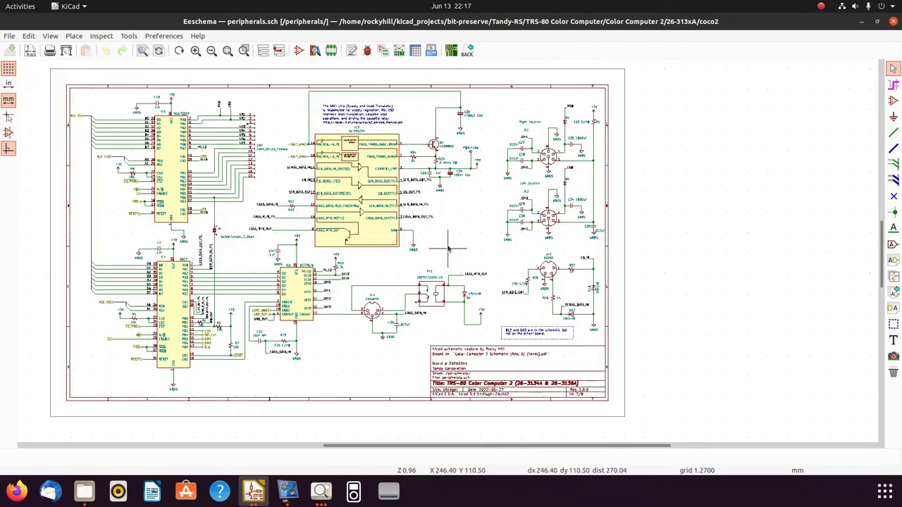
middle_drag(465, 236, 535, 221)
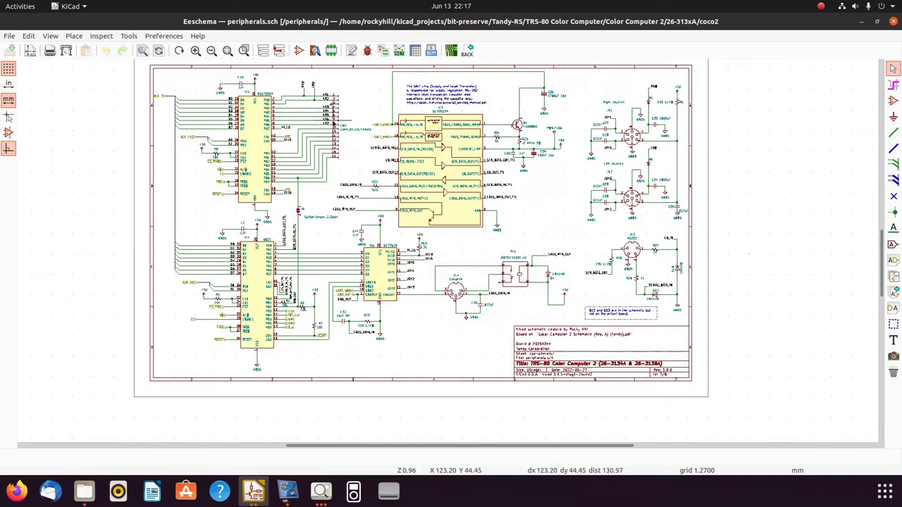
scroll(366, 273, up, 2)
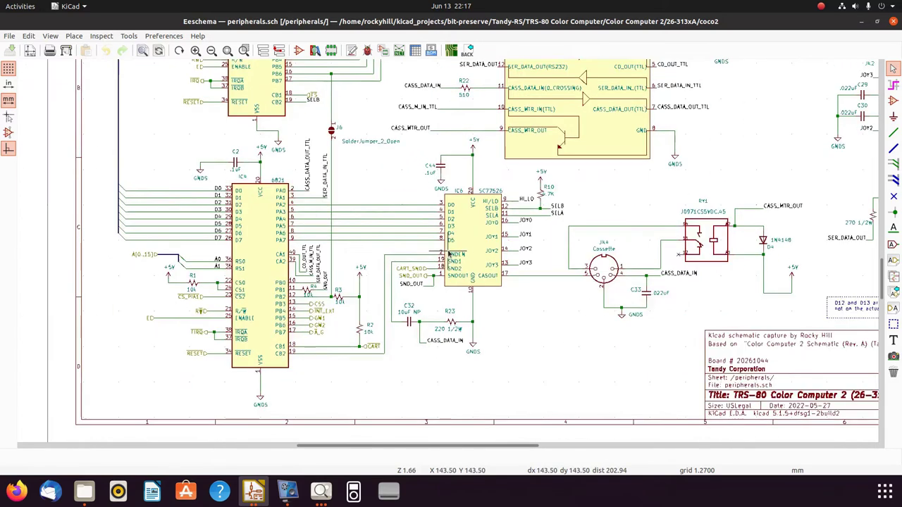
key(Home)
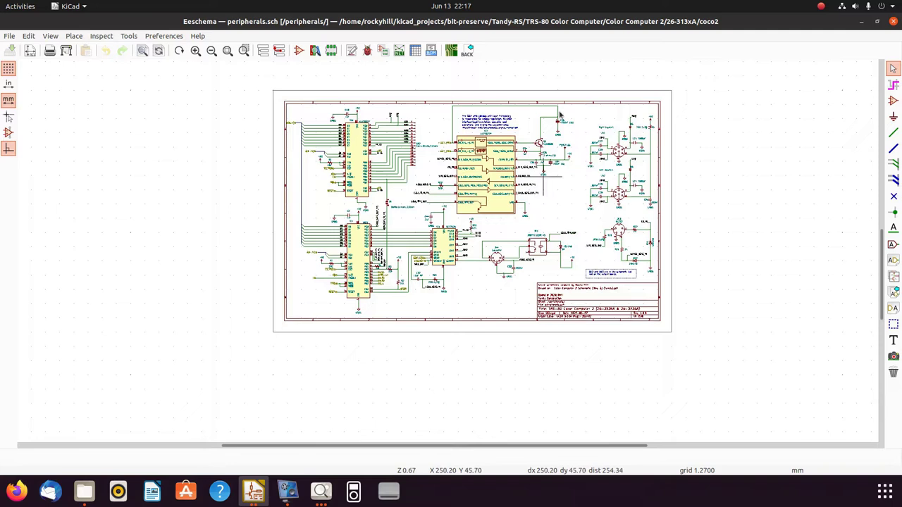
click(279, 50)
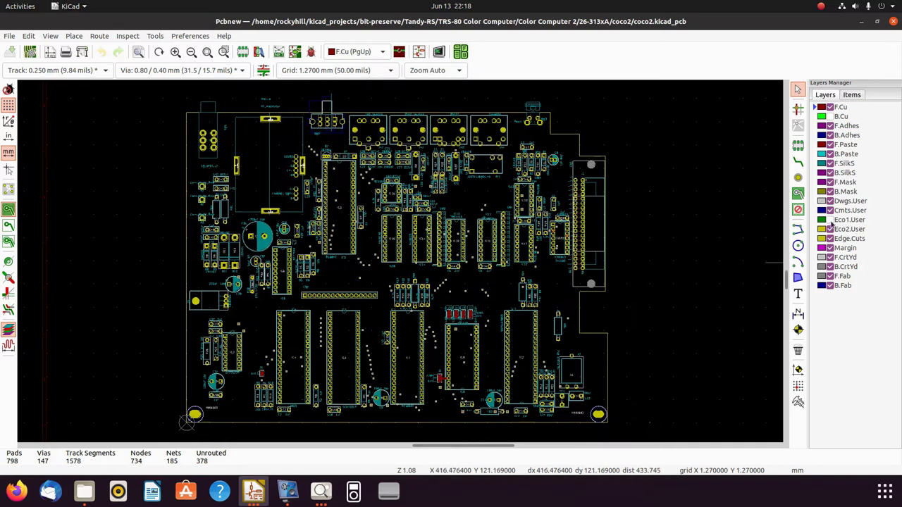
Fill every copper zone on the coco2 board with the B shortcut
key(b)
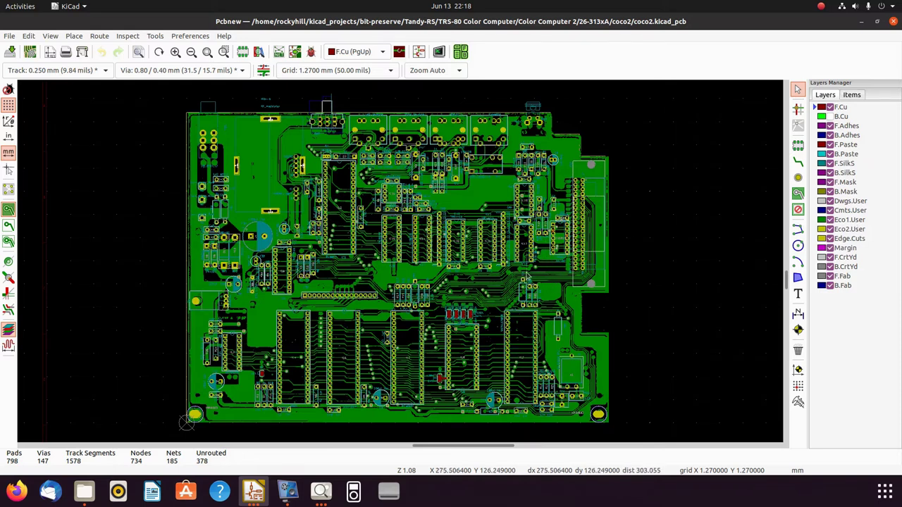
scroll(421, 306, up, 2)
scroll(401, 262, up, 4)
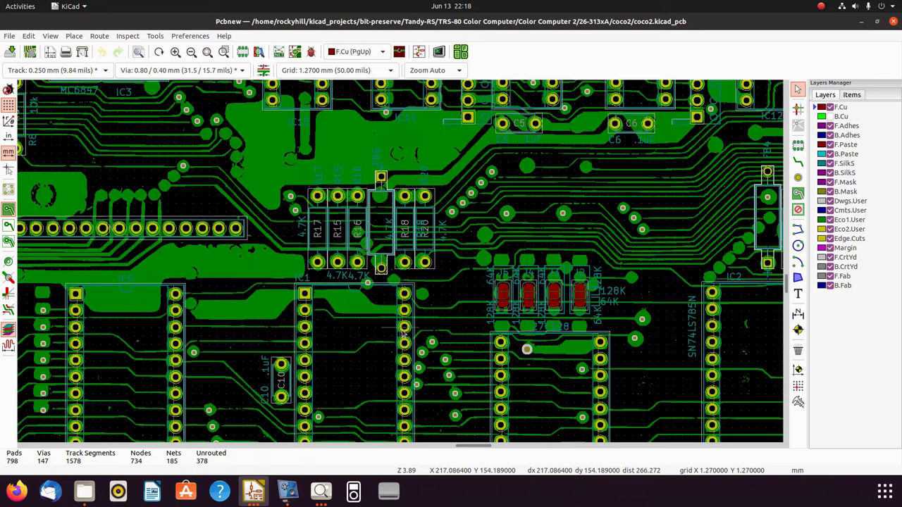
scroll(403, 325, down, 5)
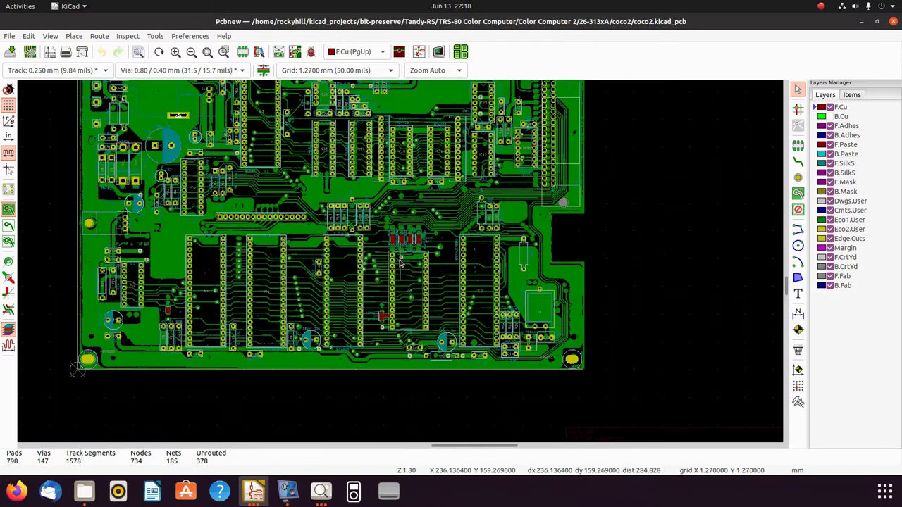
scroll(401, 265, down, 2)
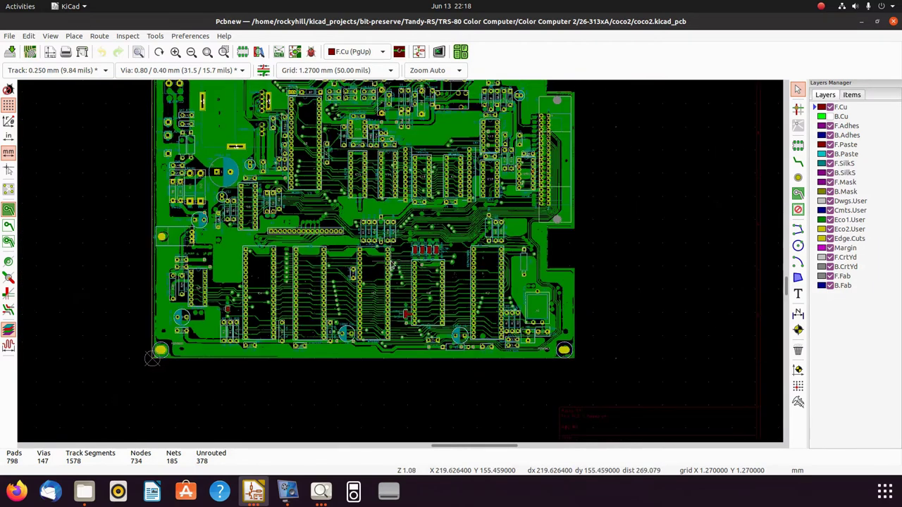
scroll(395, 233, up, 2)
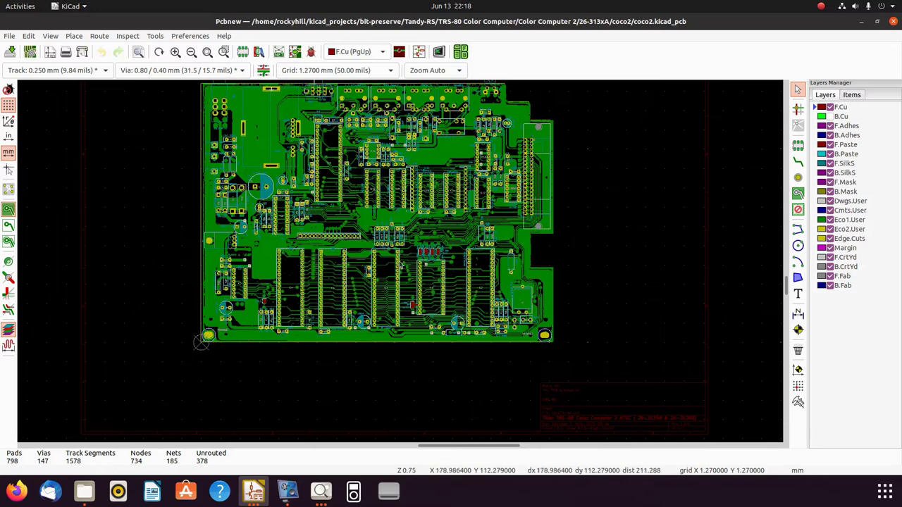
scroll(395, 232, down, 1)
scroll(395, 233, up, 1)
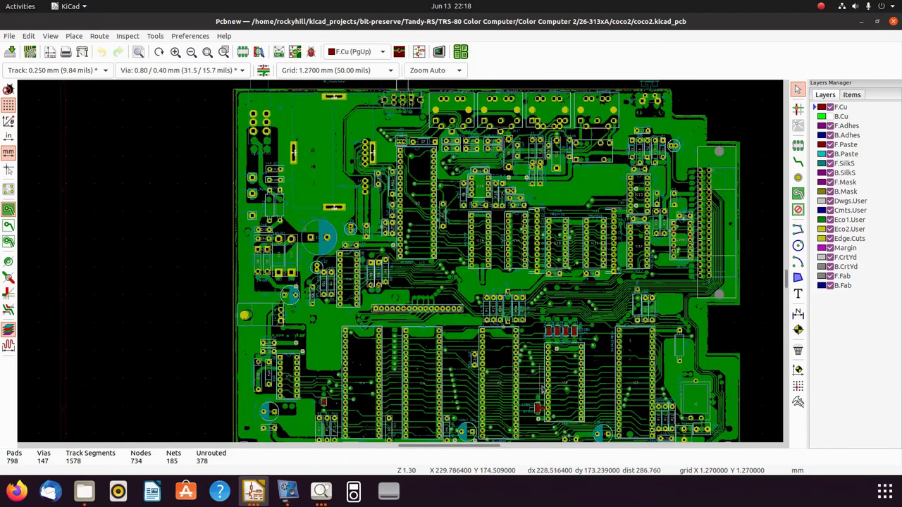
scroll(520, 370, up, 3)
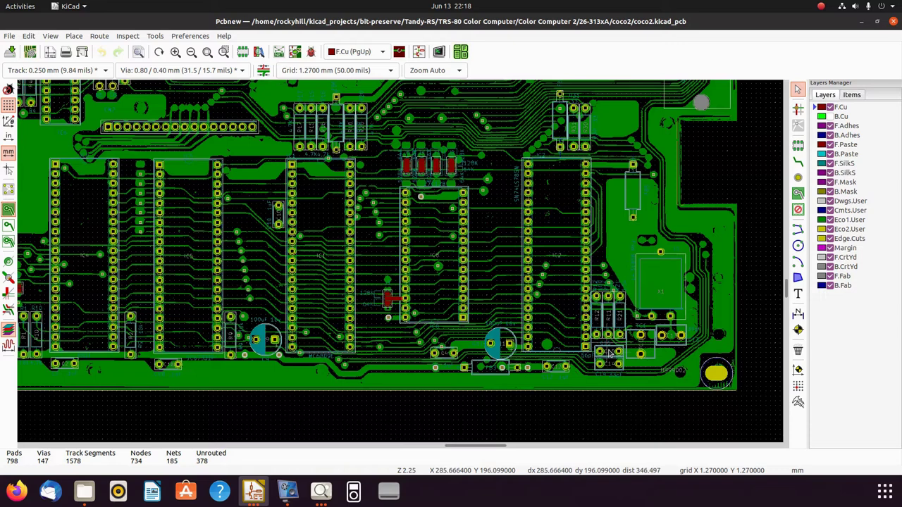
scroll(400, 265, down, 4)
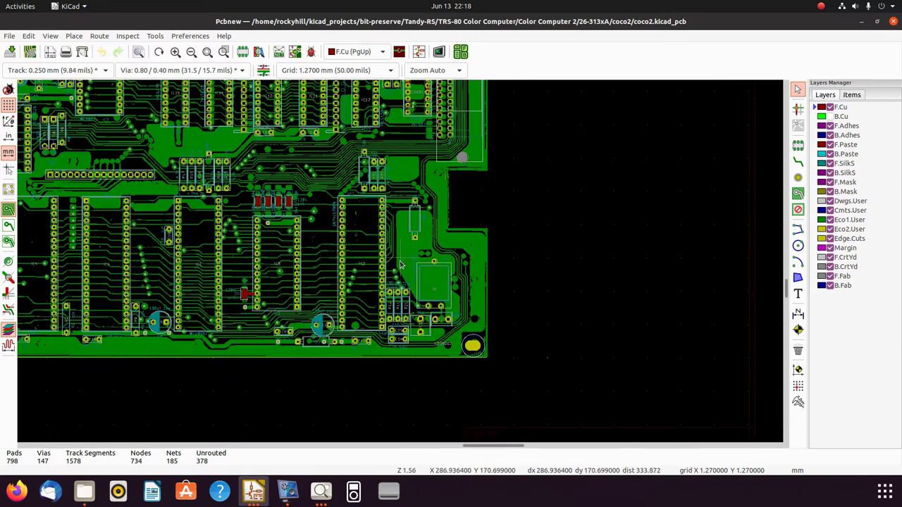
scroll(401, 265, up, 3)
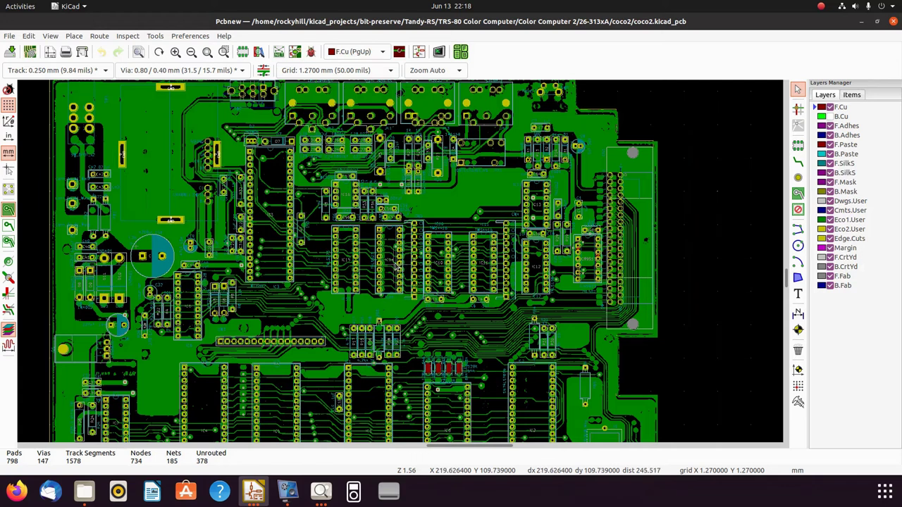
scroll(401, 265, down, 3)
scroll(582, 224, up, 2)
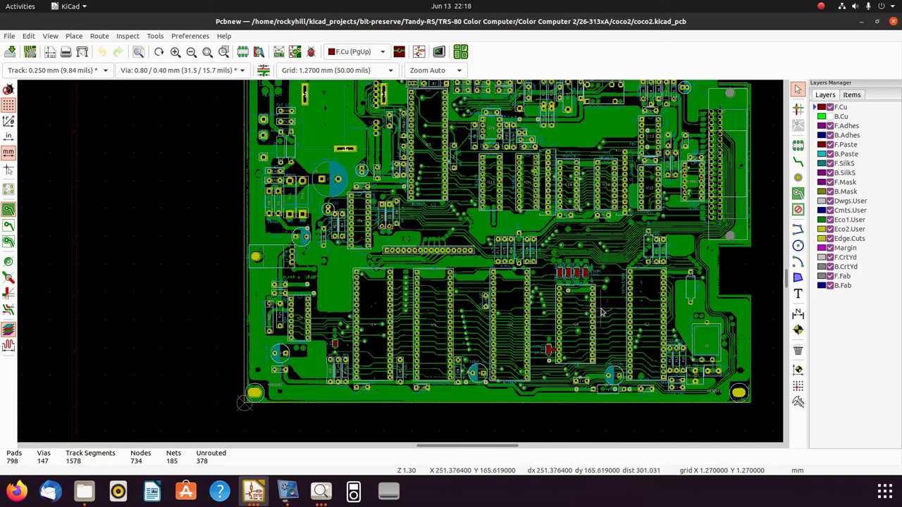
scroll(603, 313, down, 1)
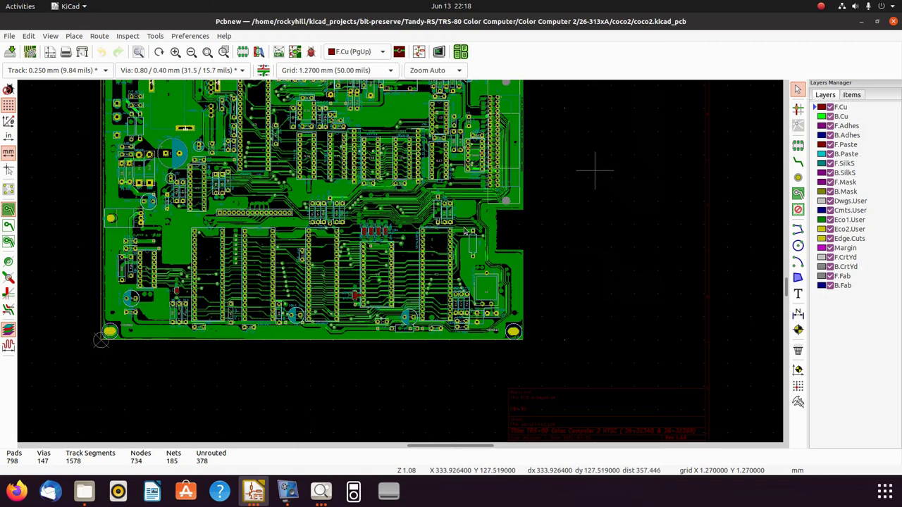
scroll(379, 226, up, 3)
scroll(398, 264, up, 2)
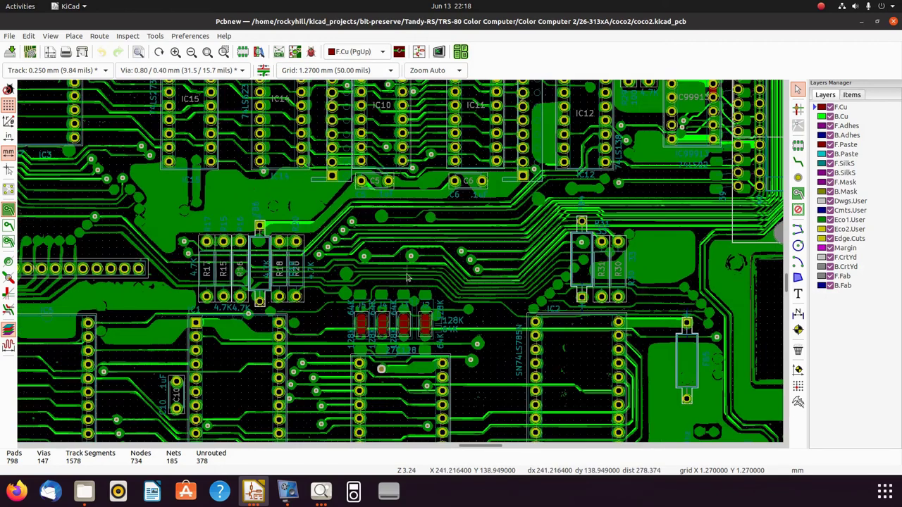
middle_drag(492, 320, 682, 298)
Make B.Cu the active layer and scroll through the Layers Manager list
click(820, 117)
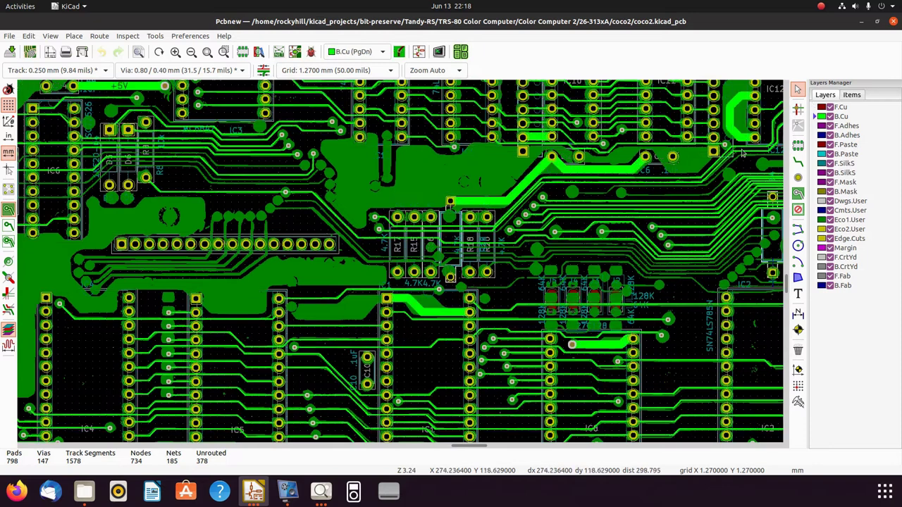
scroll(574, 255, down, 2)
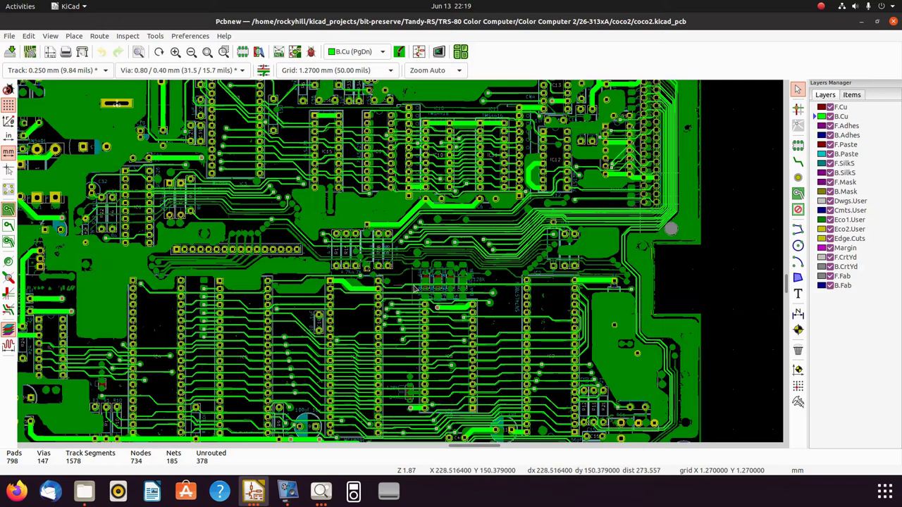
scroll(303, 295, down, 4)
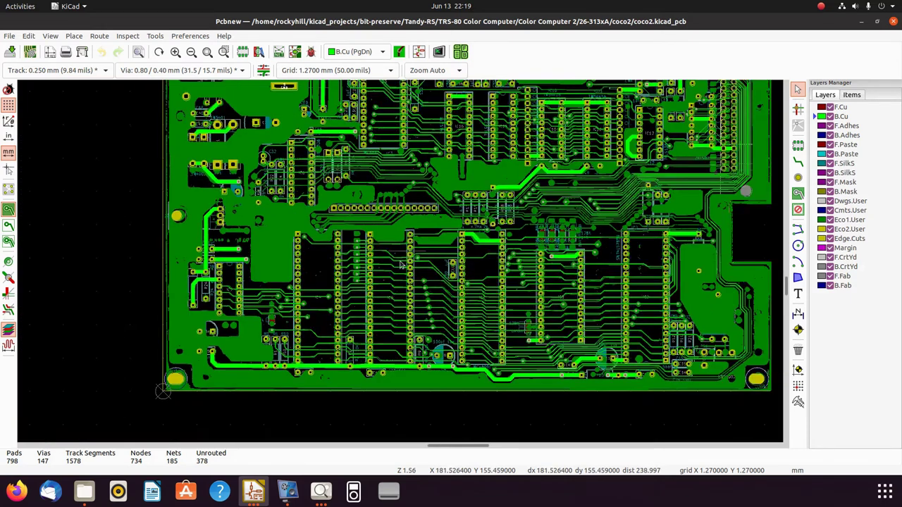
scroll(401, 265, down, 3)
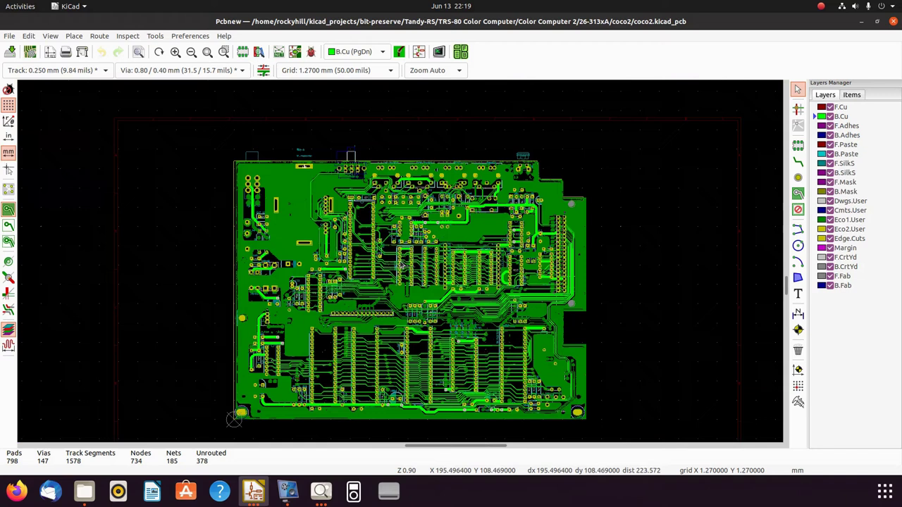
scroll(349, 318, up, 1)
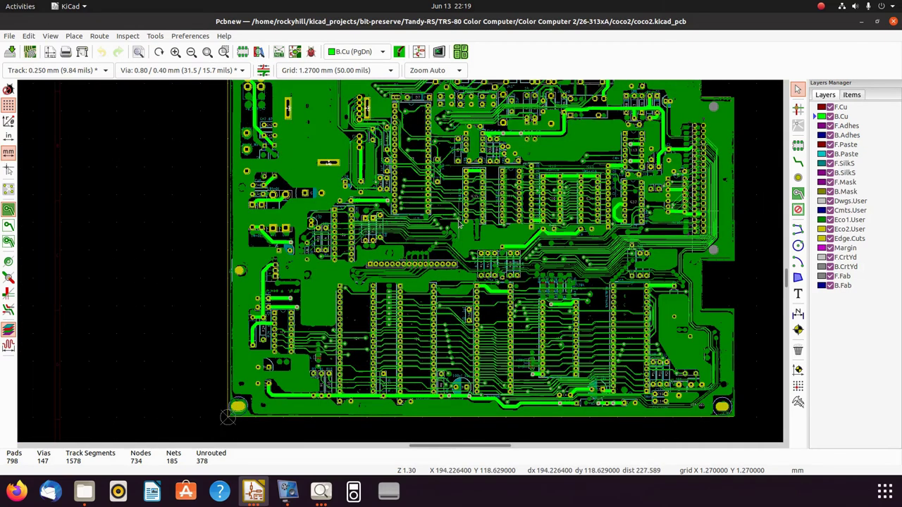
scroll(514, 201, up, 1)
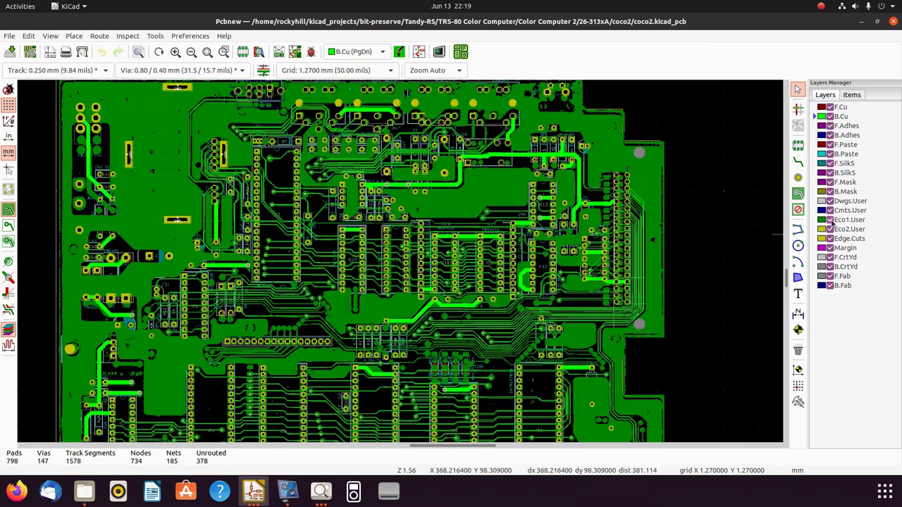
Hide the Eco1.User layer, recentre the whole board, and open the View menu
click(830, 220)
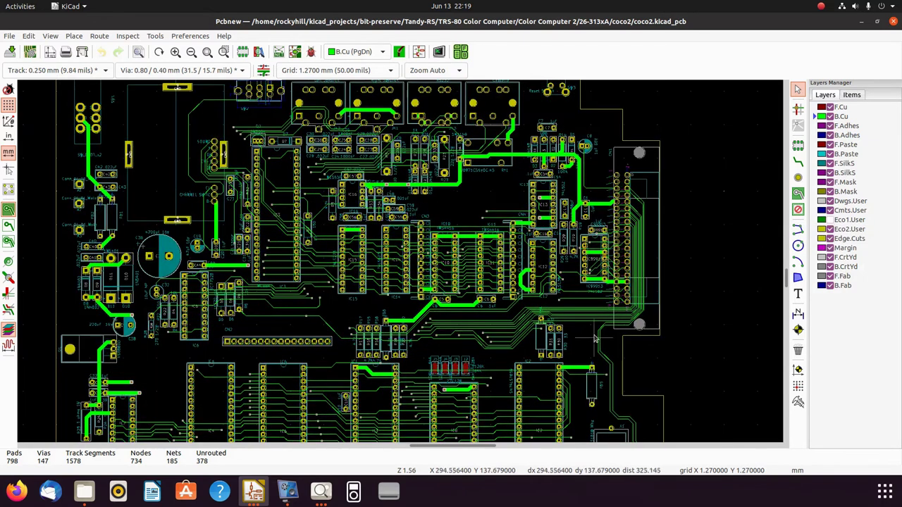
scroll(399, 264, down, 1)
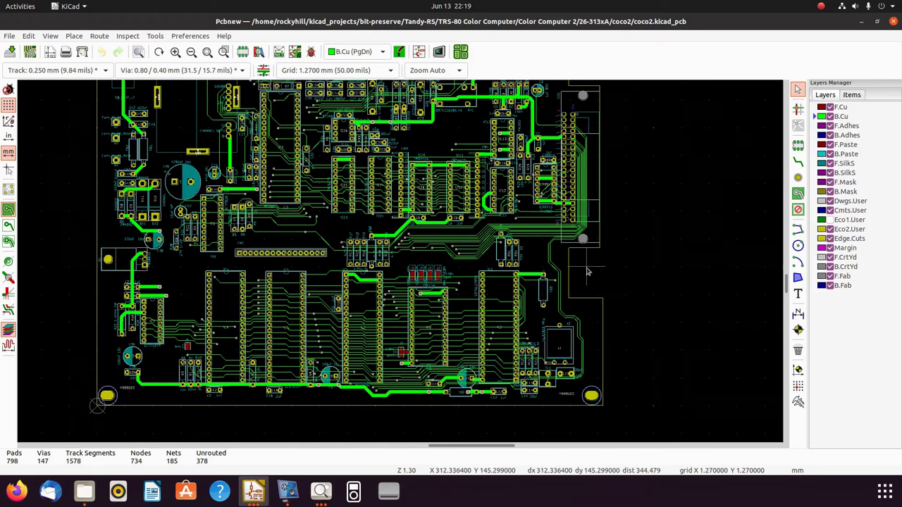
middle_drag(622, 267, 720, 322)
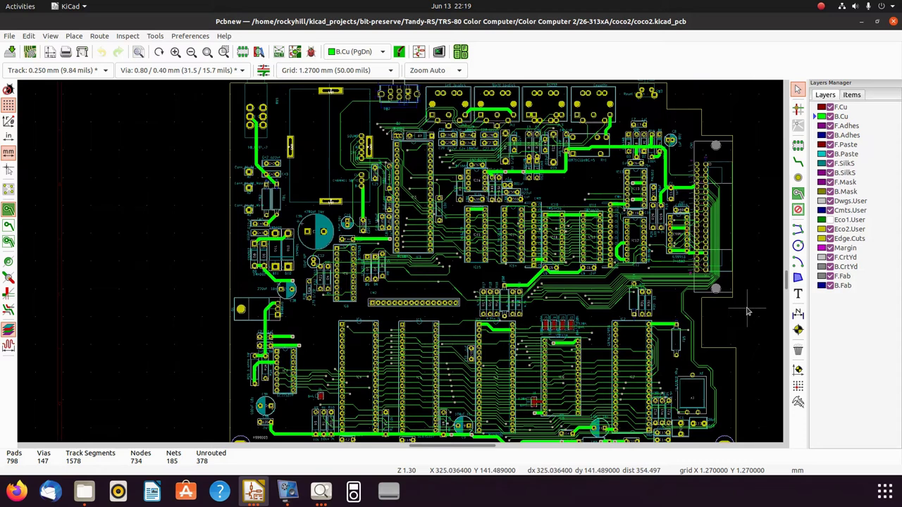
click(51, 35)
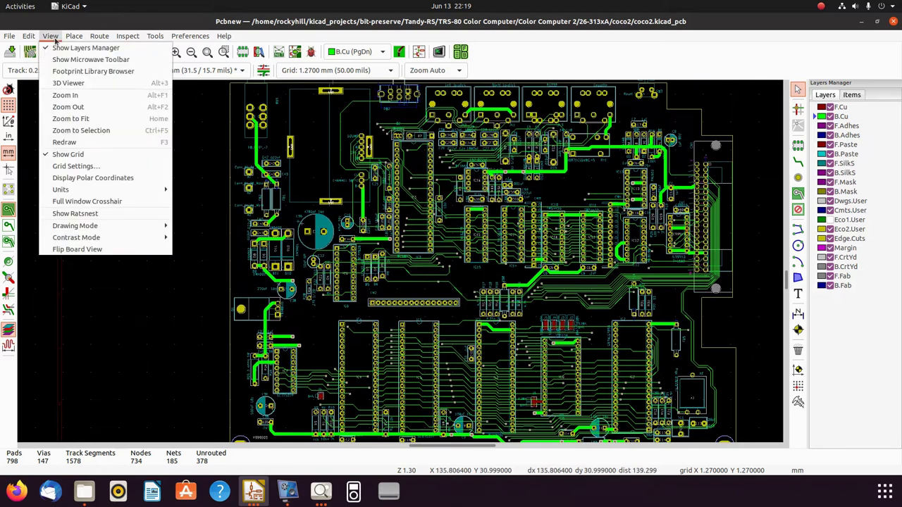
Open the coco2 board in the 3D Viewer and orbit it to see the underside
click(65, 84)
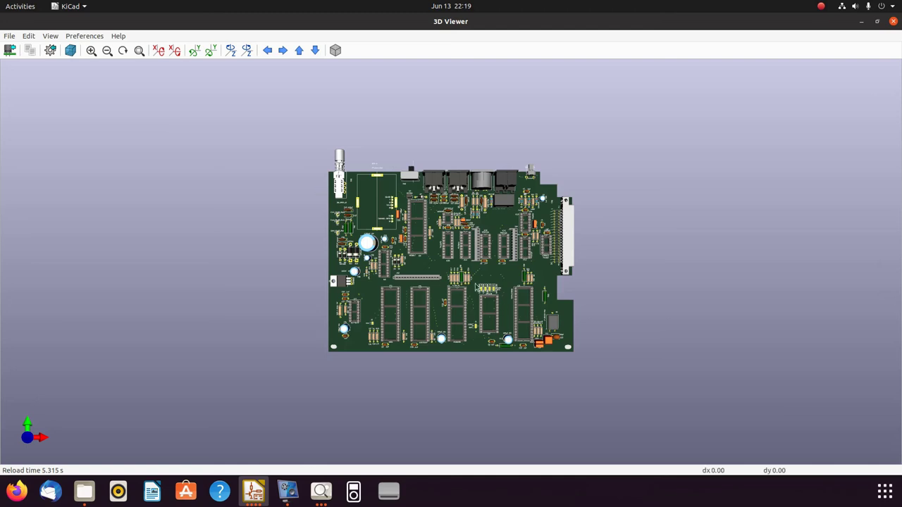
scroll(477, 285, up, 2)
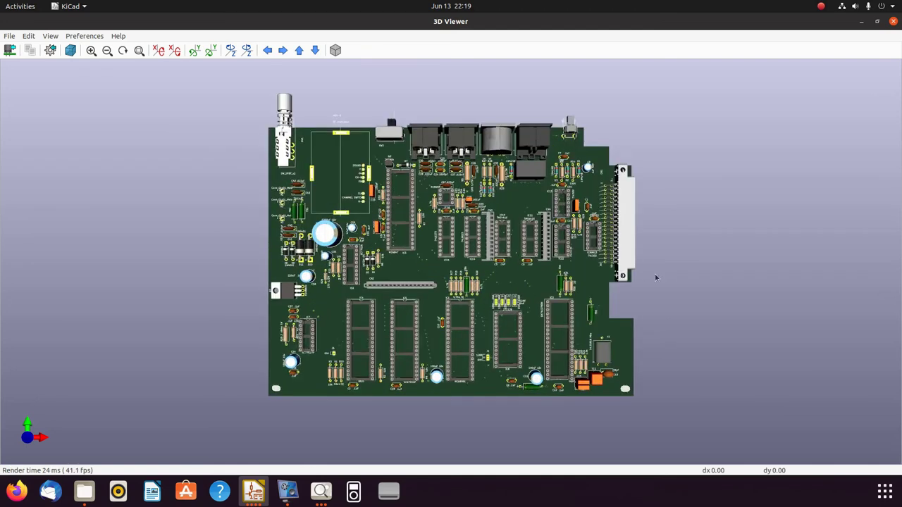
middle_drag(681, 265, 656, 256)
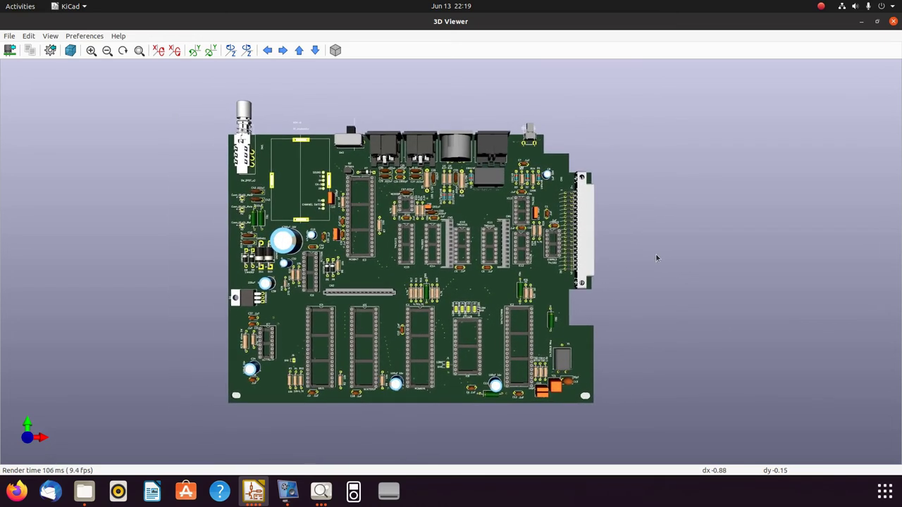
drag(585, 265, 203, 287)
drag(689, 242, 277, 250)
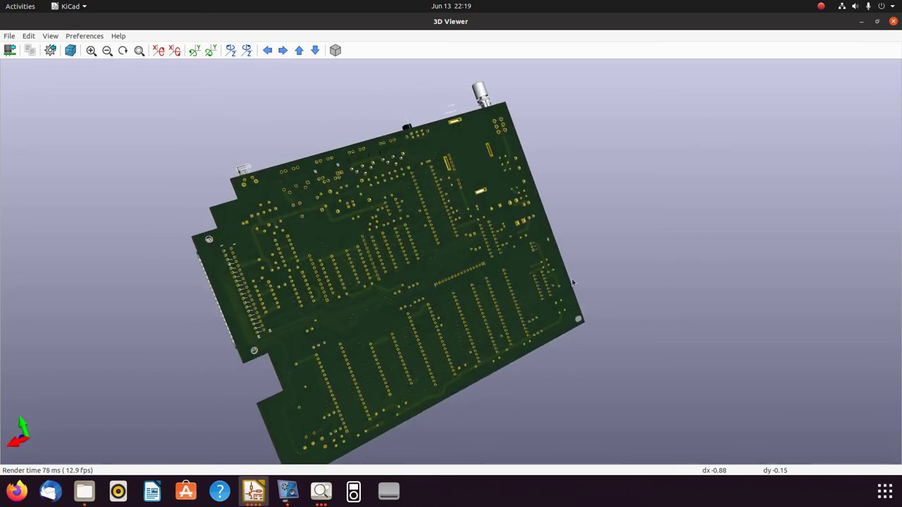
drag(610, 278, 430, 245)
Orbit the 3D model round to its component side nearly face-on, then bring up vokoscreen
scroll(429, 246, up, 6)
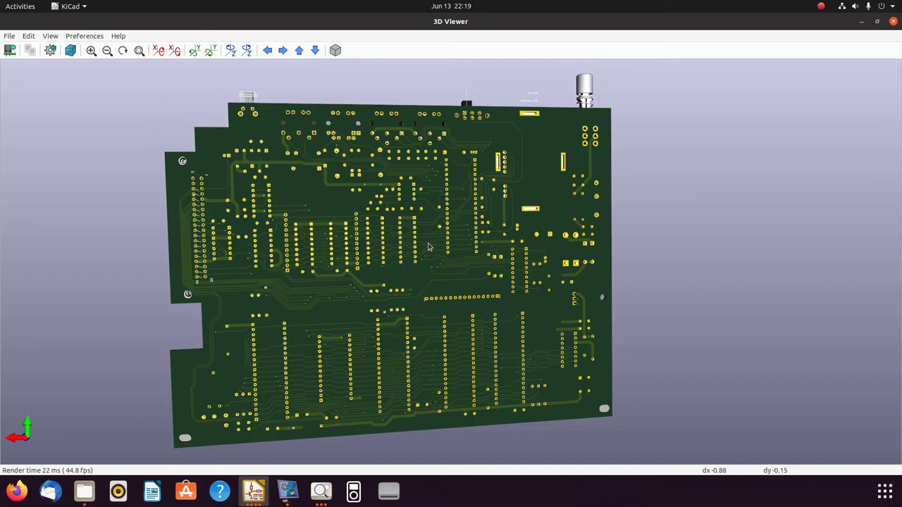
drag(700, 248, 561, 286)
scroll(557, 287, down, 5)
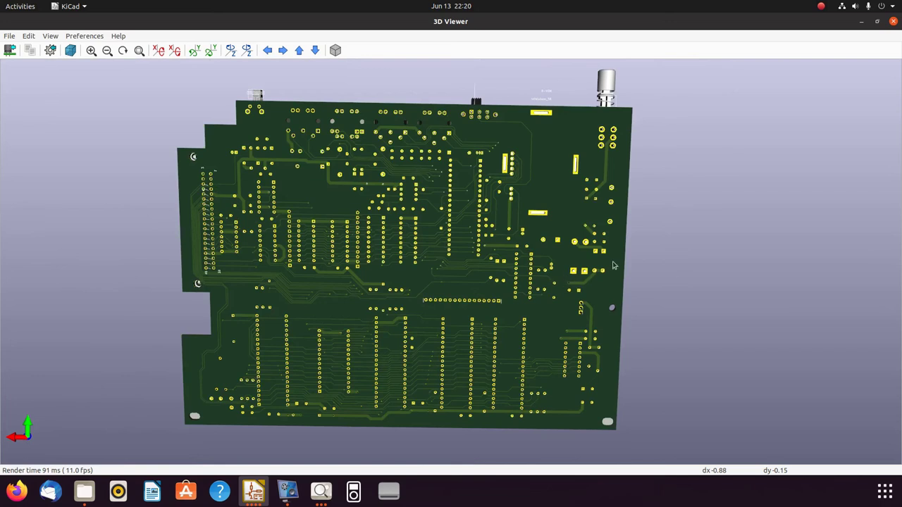
drag(635, 265, 681, 288)
drag(251, 301, 647, 280)
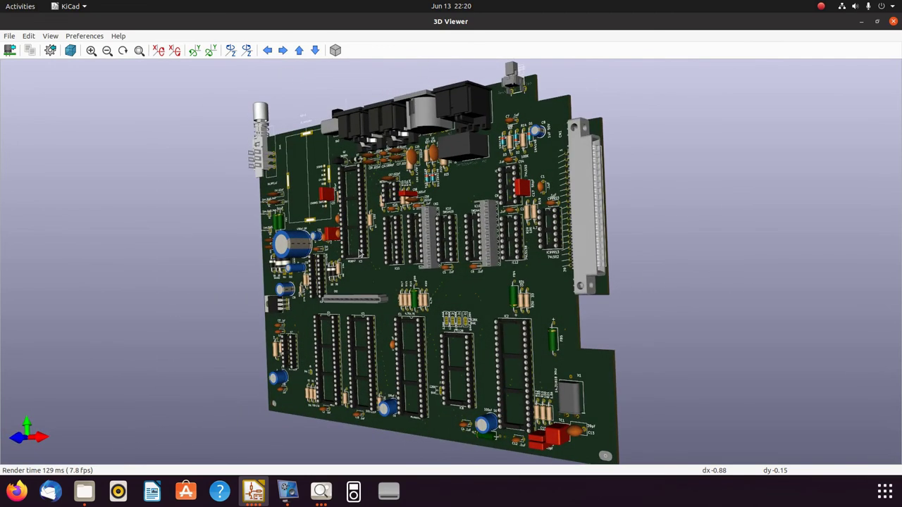
drag(502, 258, 602, 261)
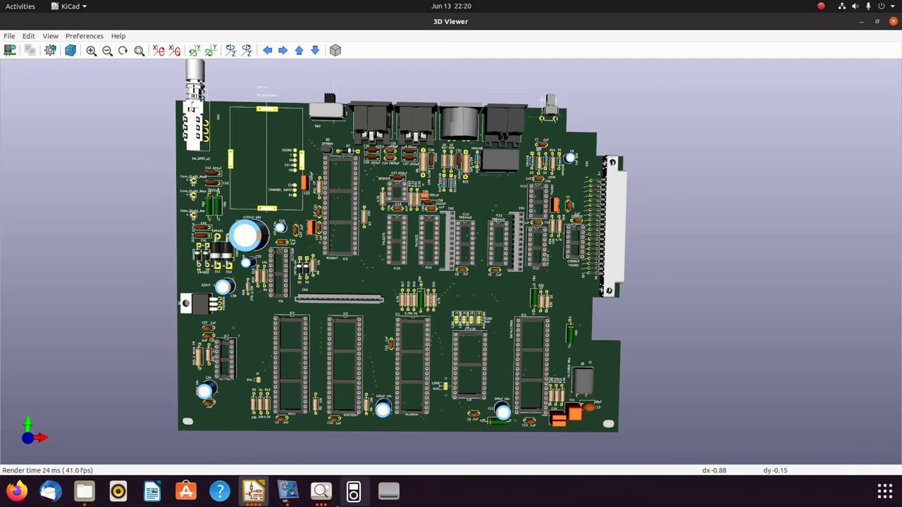
click(287, 492)
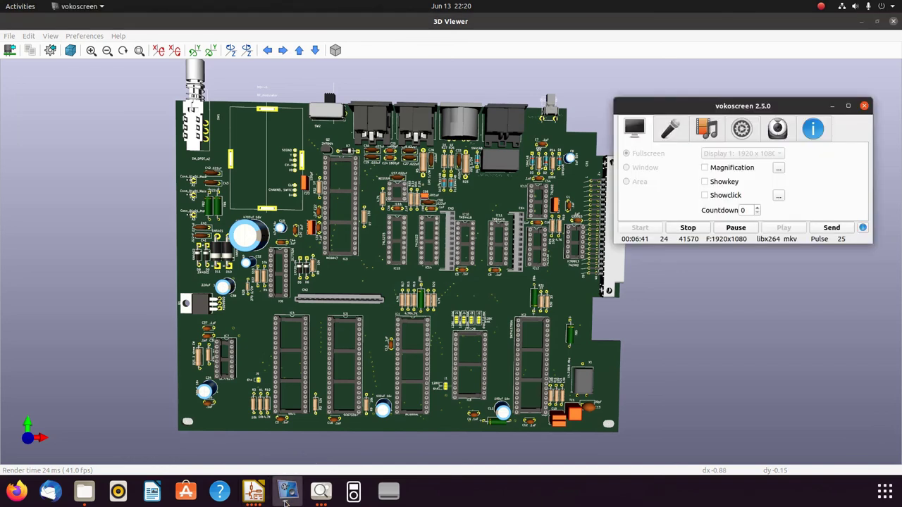